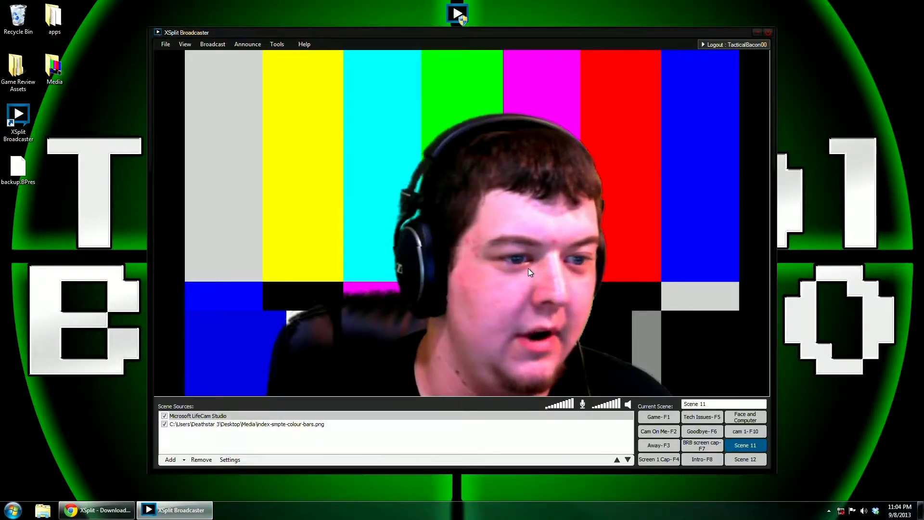
Toggle the webcam's chroma key off and on, then set threshold 46 and the second slider to 221
right_click(561, 221)
left_click(569, 316)
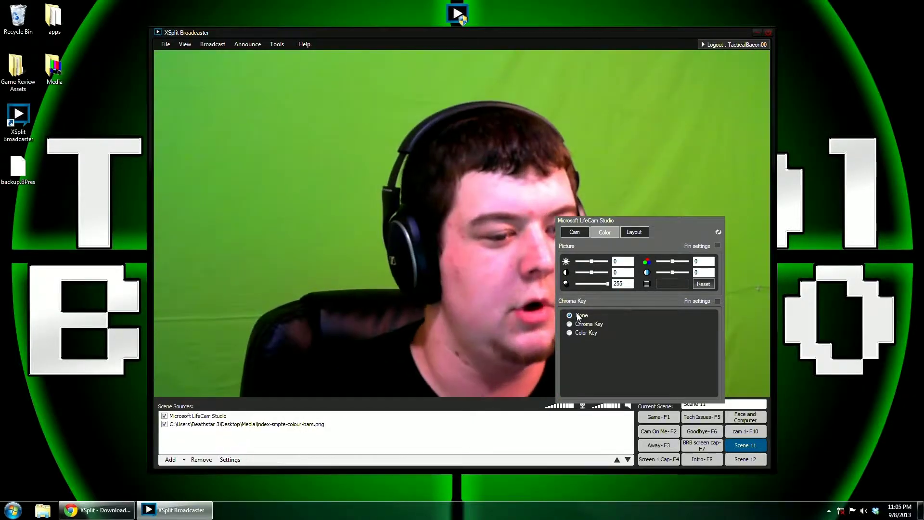
left_click(578, 324)
mouse_move(639, 317)
left_mouse_down()
mouse_move(691, 326)
mouse_move(647, 321)
left_mouse_up()
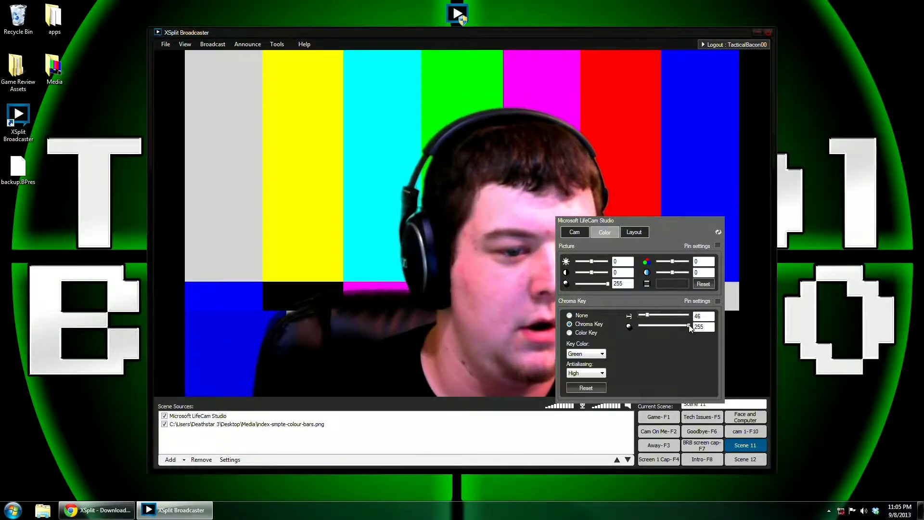
left_click_drag(688, 325, 683, 331)
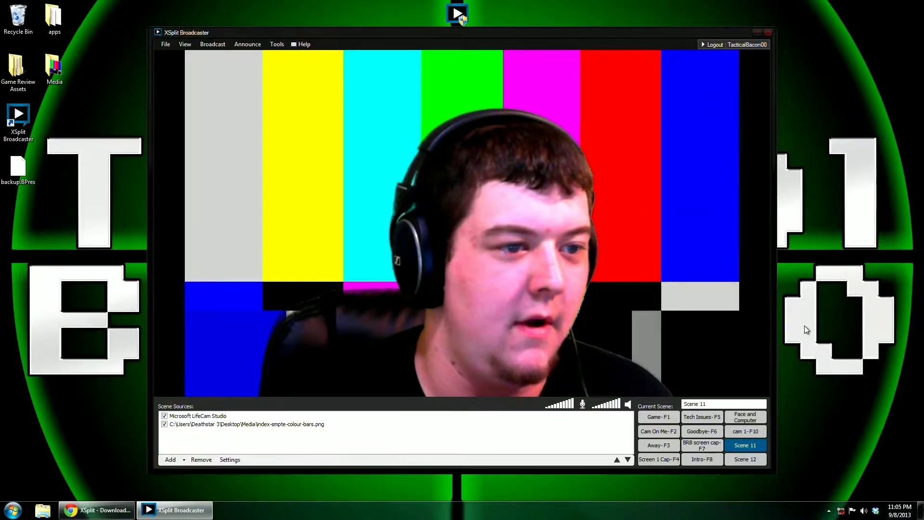
Overwrite backup.BPres with the current presentation, confirming the replacement, then quit XSplit Broadcaster
left_click(166, 44)
left_click(203, 77)
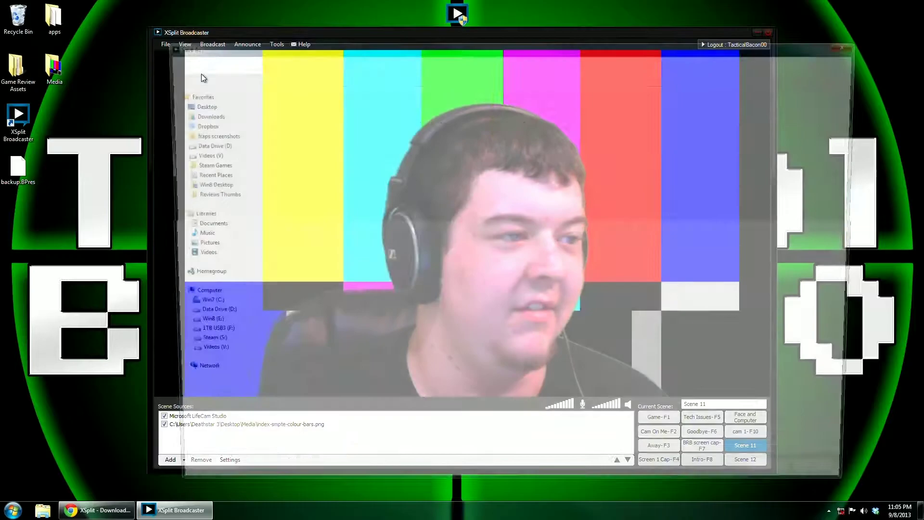
double_click(638, 135)
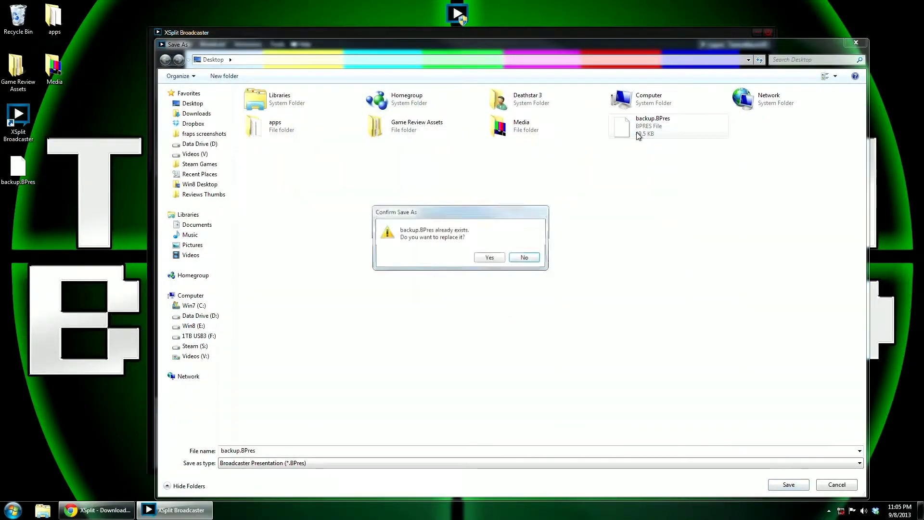
left_click(490, 259)
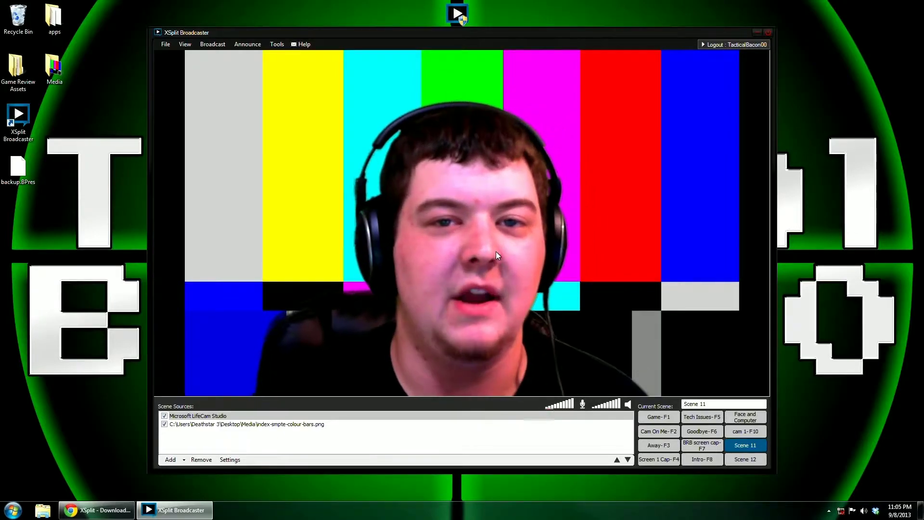
left_click(166, 45)
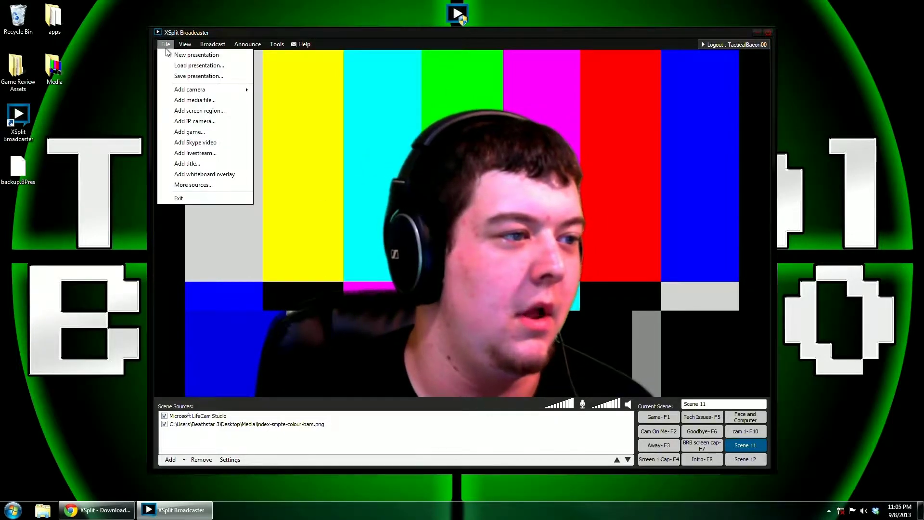
left_click(197, 200)
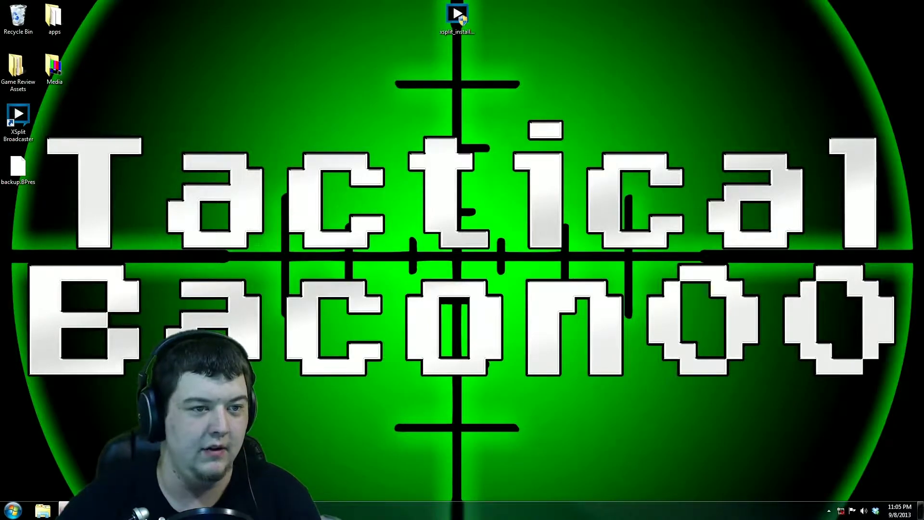
Open Programs and Features in the Control Panel and scroll down to XSplit Broadcaster
left_click(13, 511)
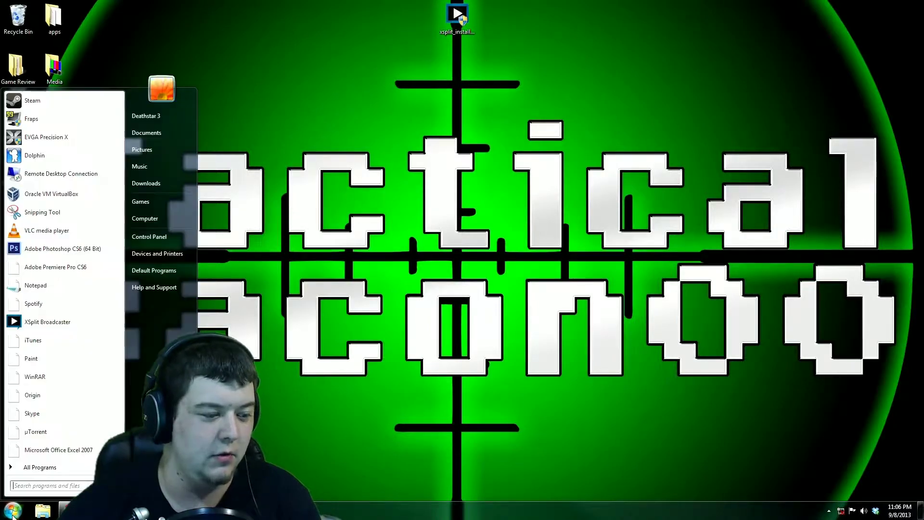
left_click(178, 235)
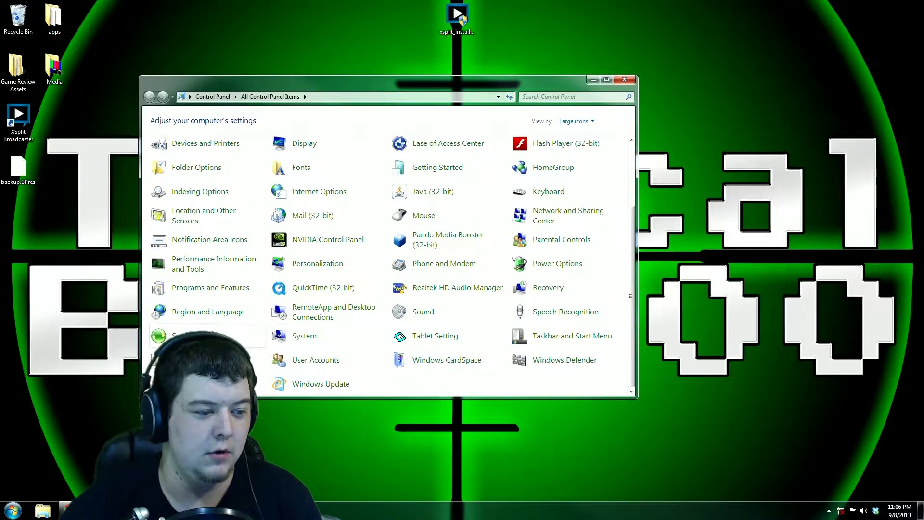
left_click(212, 288)
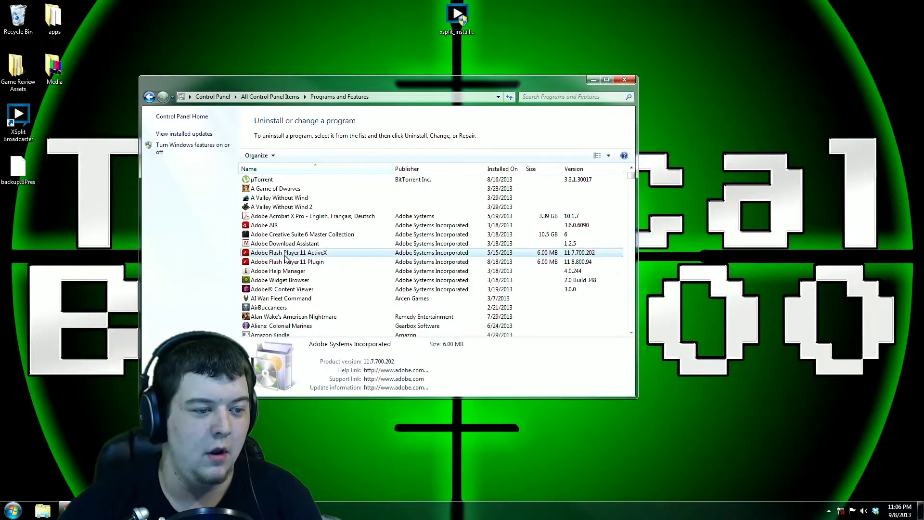
scroll(283, 268, "down", 20)
scroll(284, 268, "down", 10)
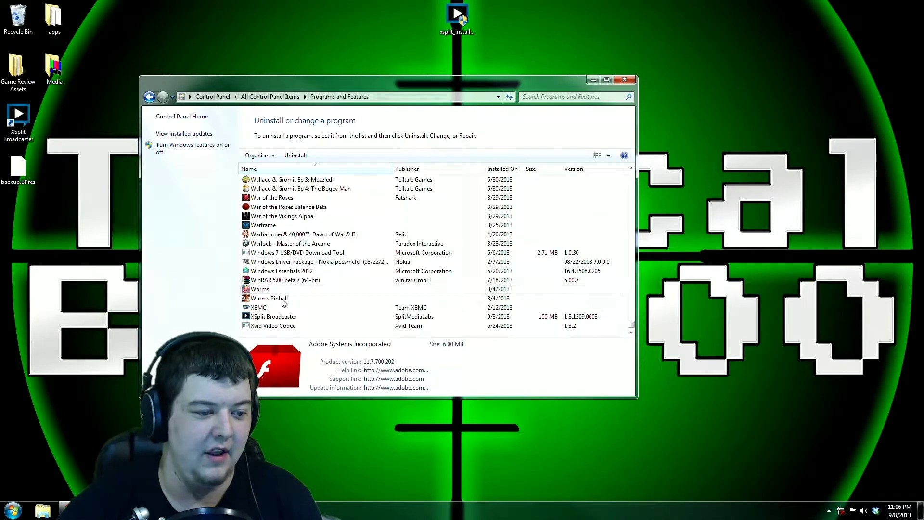
Uninstall XSplit Broadcaster 1.3.1309.0603, approving UAC and dismissing the runtime error, then minimize the window
left_click(288, 317)
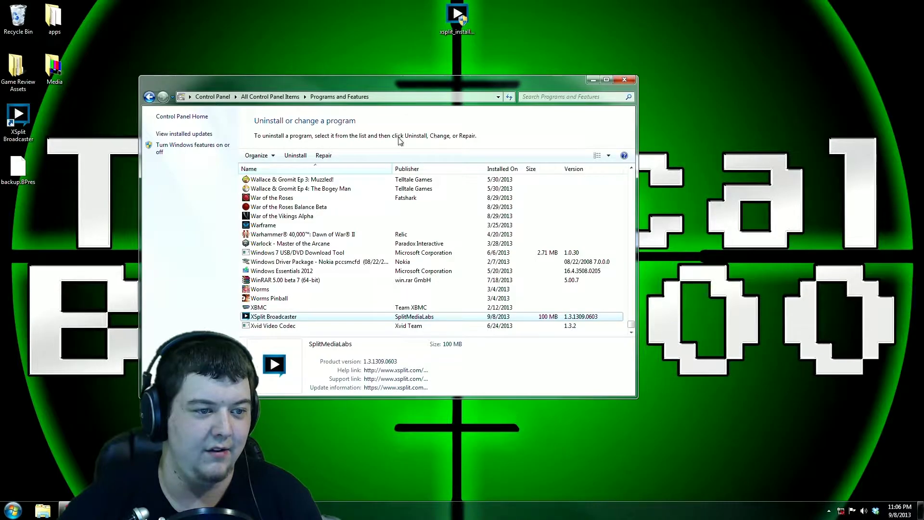
left_click(294, 155)
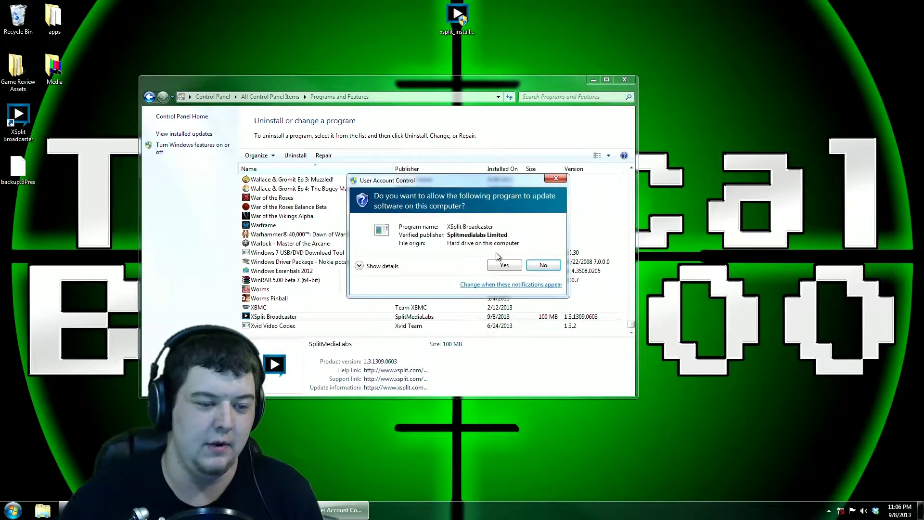
left_click(504, 265)
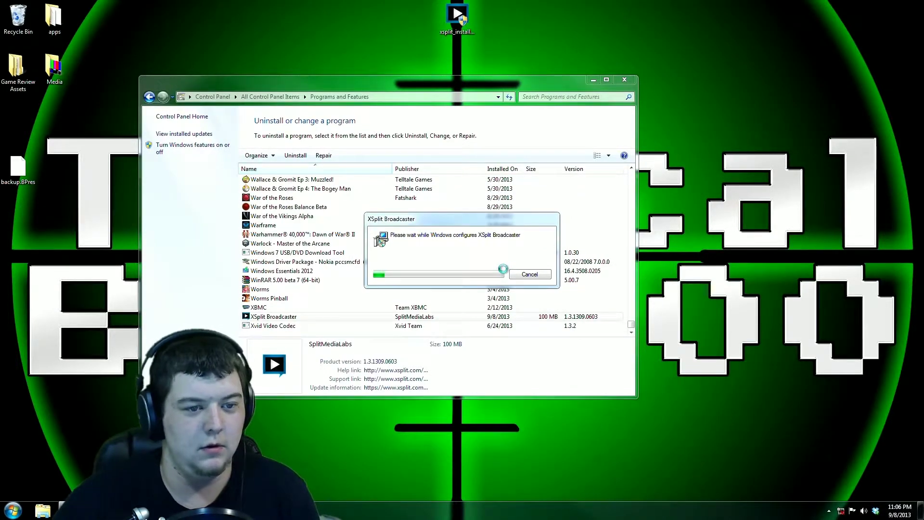
left_click(547, 309)
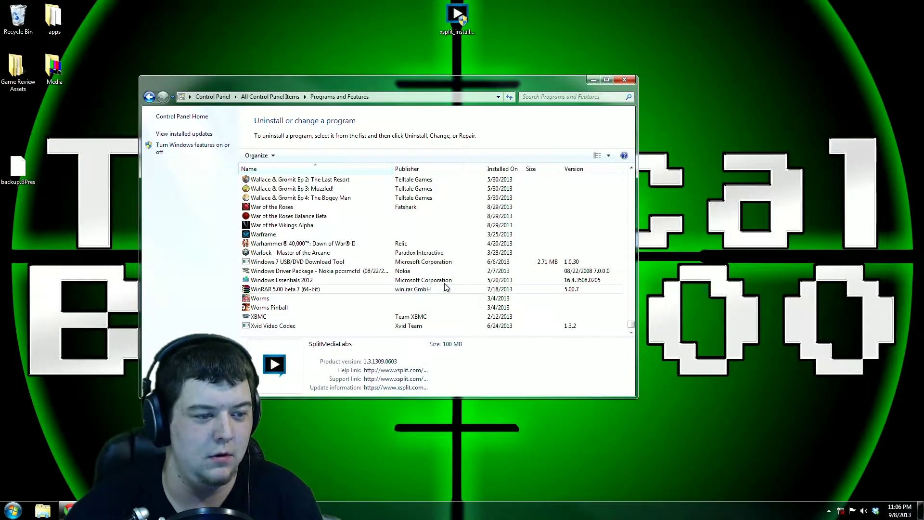
left_click(592, 79)
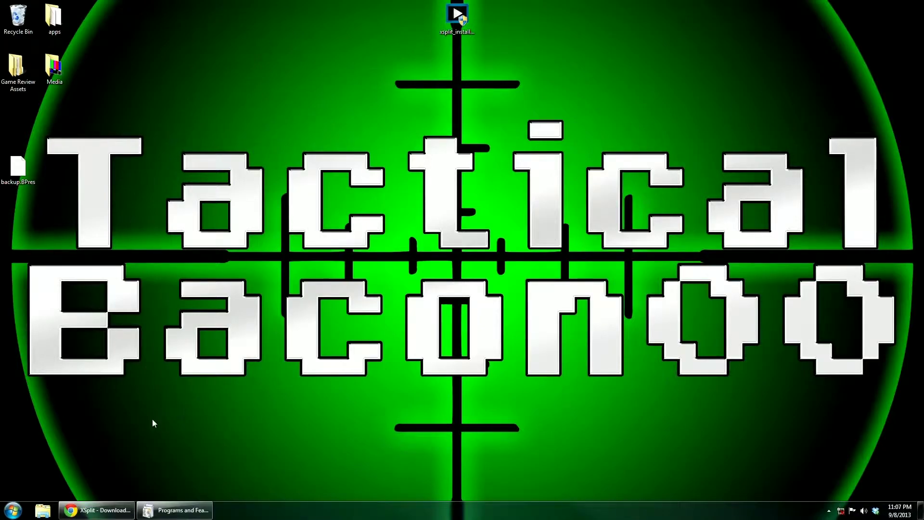
left_click(110, 509)
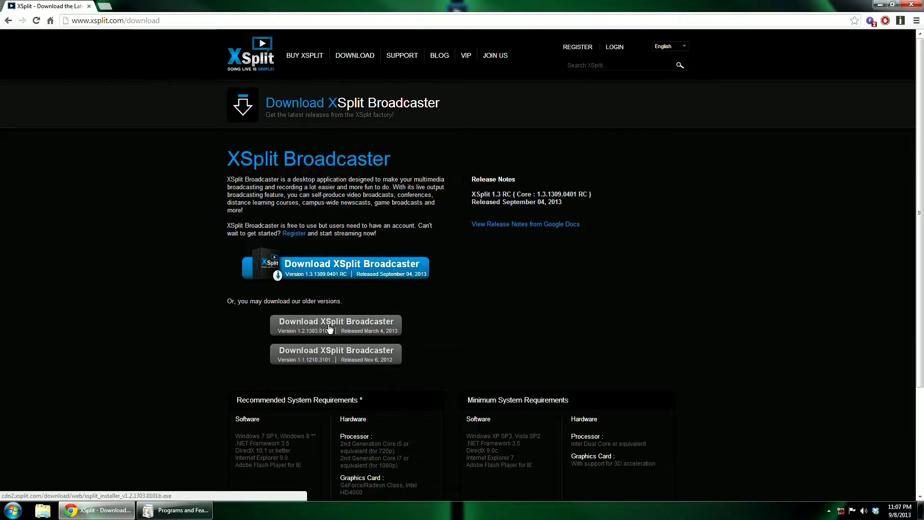
left_click(877, 6)
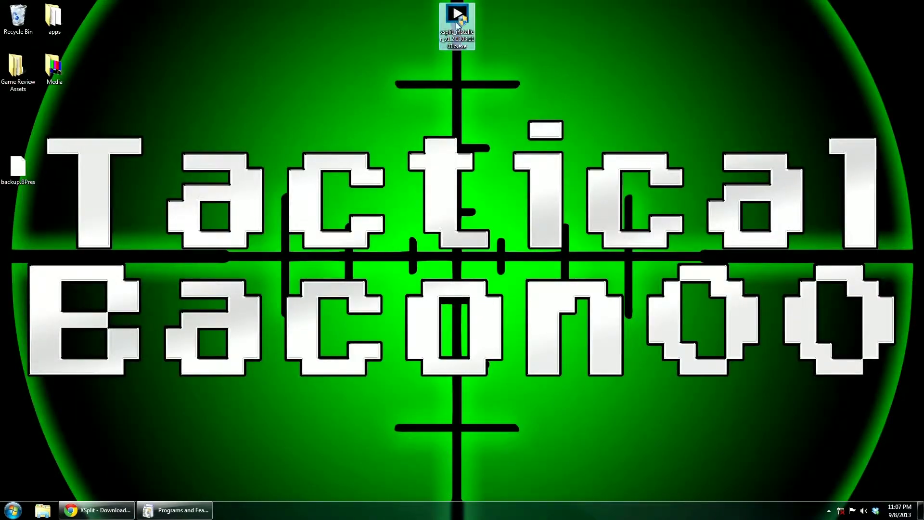
Run the xsplit installer, approve UAC, and finish the wizard with Launch XSplit checked
double_click(461, 47)
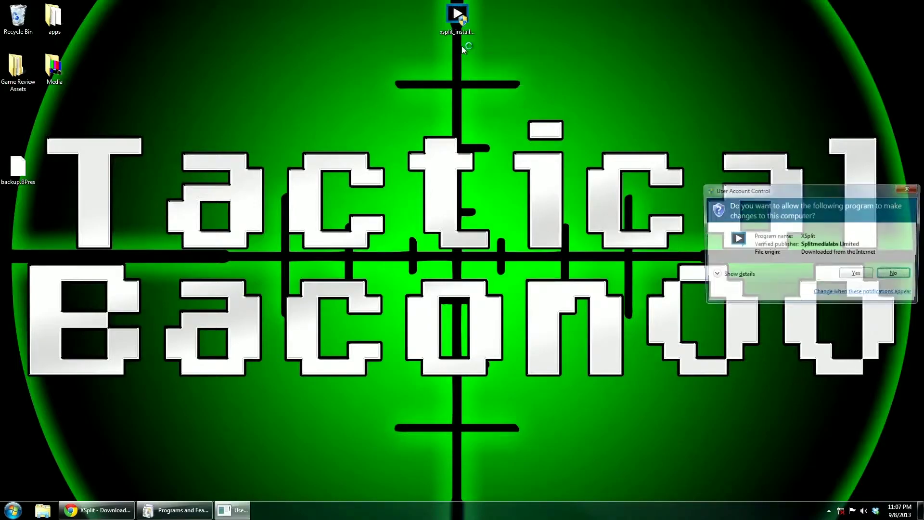
left_click(861, 277)
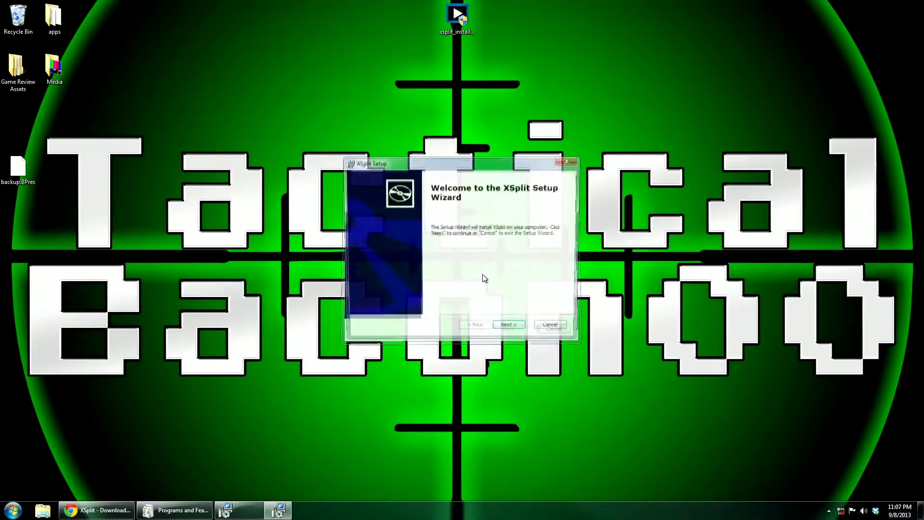
left_click(509, 330)
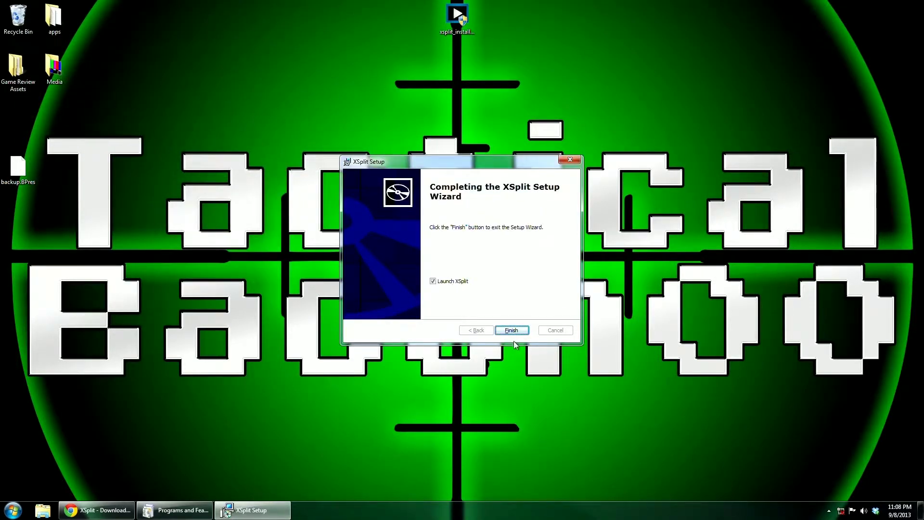
left_click(513, 331)
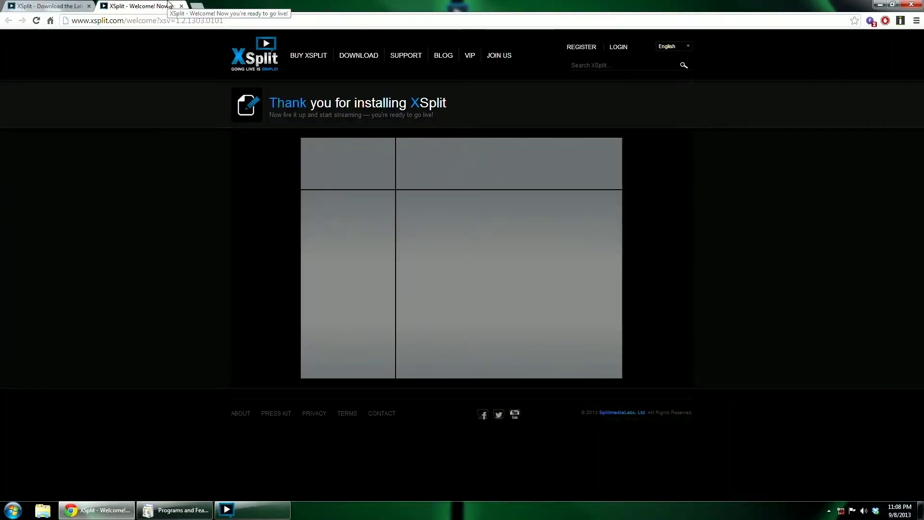
Close the XSplit thank-you tab, minimize Chrome, and bring the login and update windows into view
left_click(181, 5)
left_click(879, 4)
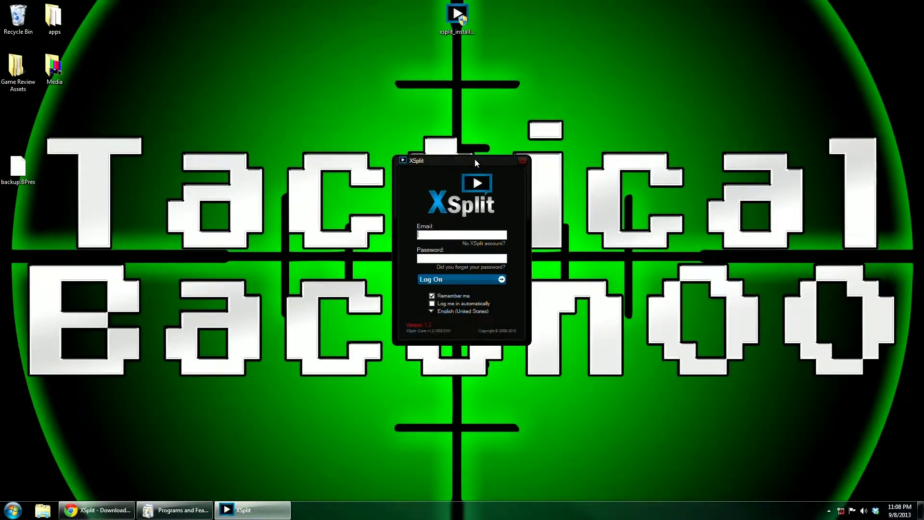
left_click_drag(476, 159, 923, 217)
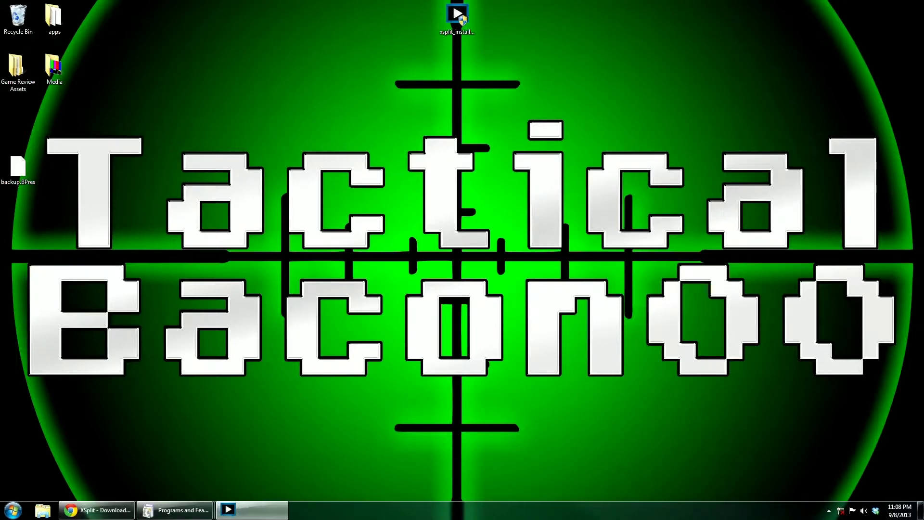
left_click_drag(923, 153, 498, 185)
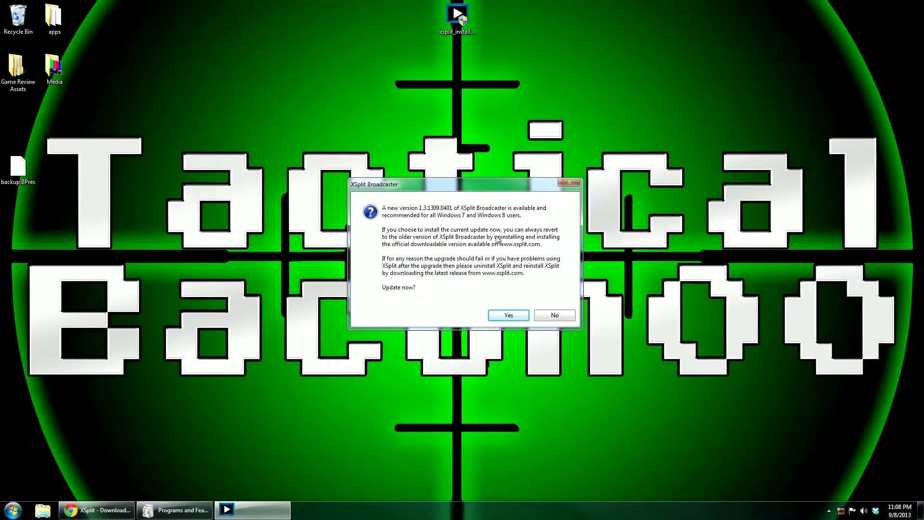
Decline the version and Title plugin updates, dismiss the hotkey warning, and start loading a presentation
left_click(558, 315)
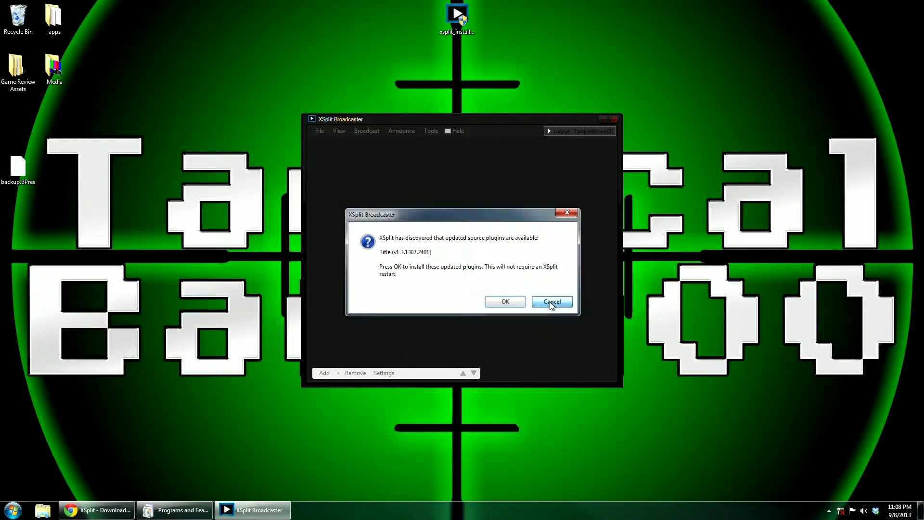
left_click(552, 303)
left_click(539, 296)
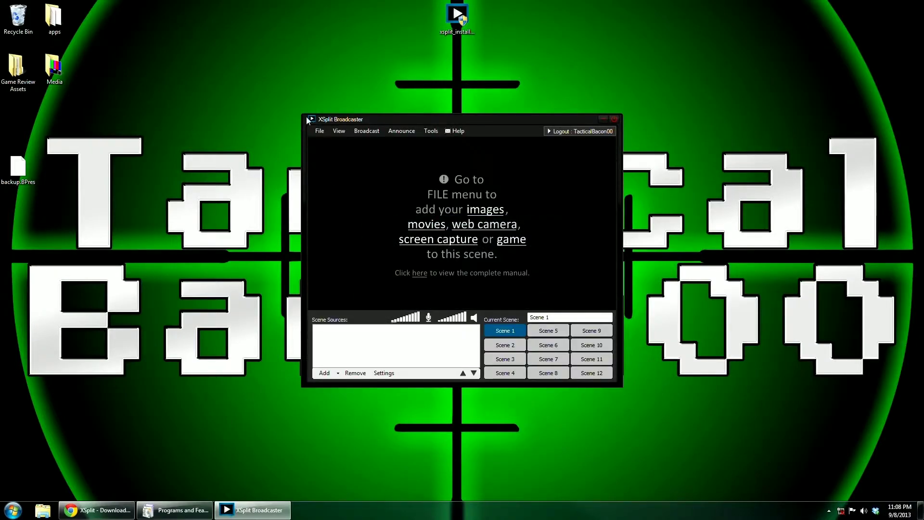
left_click(319, 132)
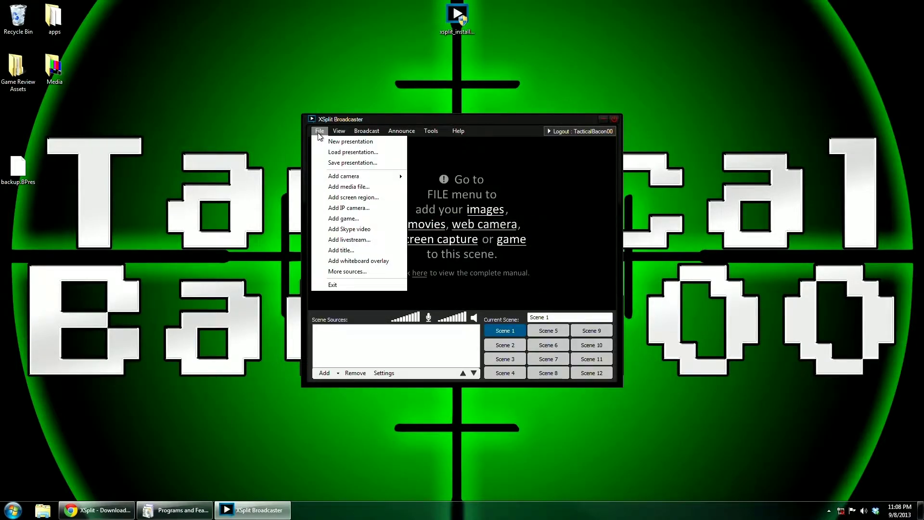
left_click(362, 152)
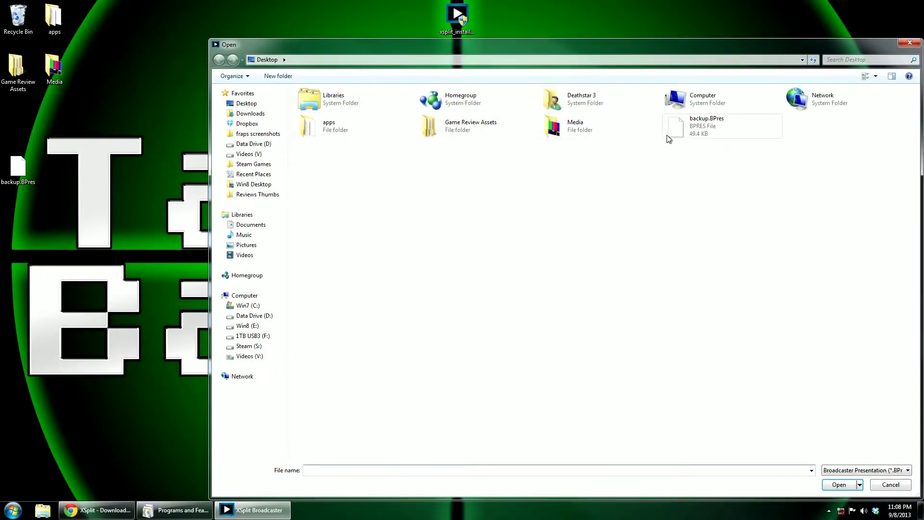
Open backup.BPres and set the output resolution to 1280x720
left_click(717, 127)
double_click(717, 127)
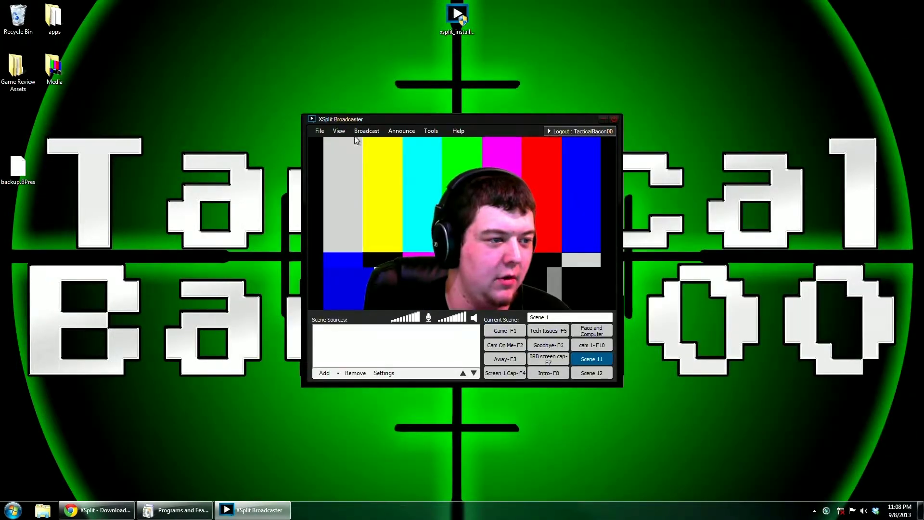
left_click(339, 131)
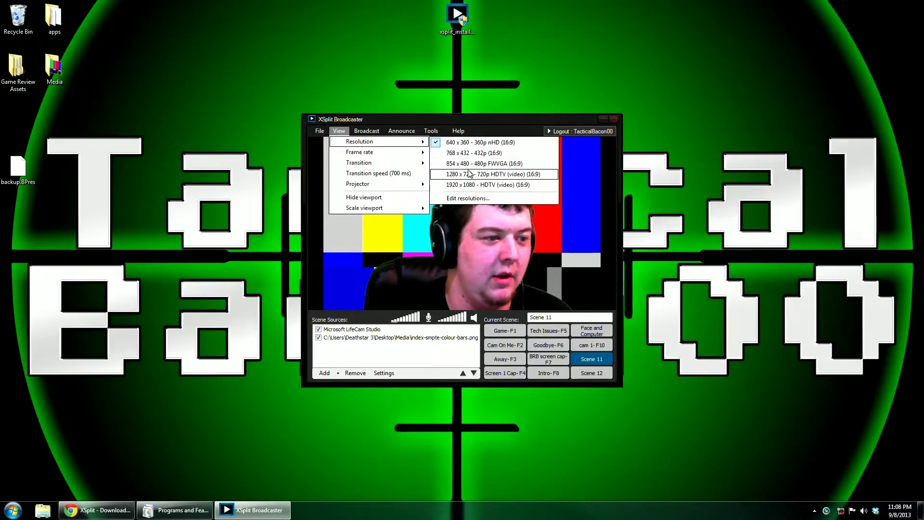
left_click(487, 175)
left_click(185, 44)
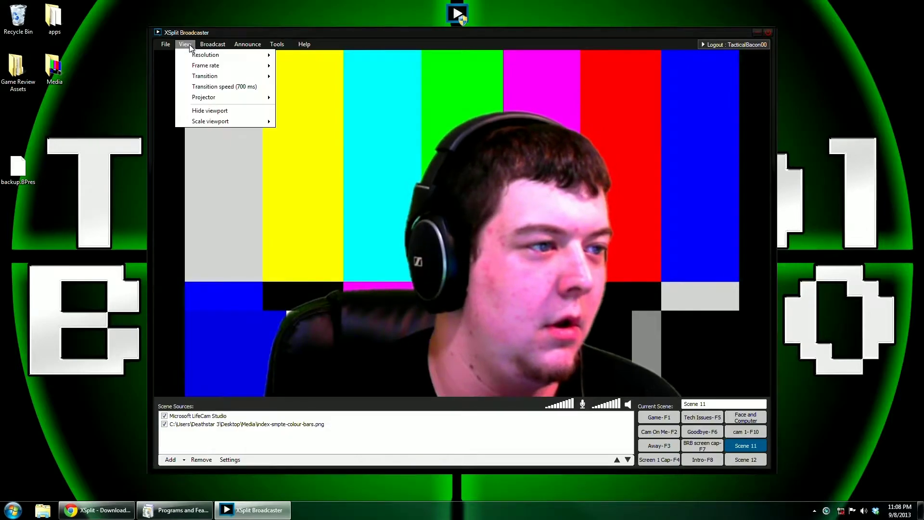
left_click(189, 44)
Pick a new webcam Output Size under Configure > Video Output and confirm
right_click(496, 218)
left_click(530, 306)
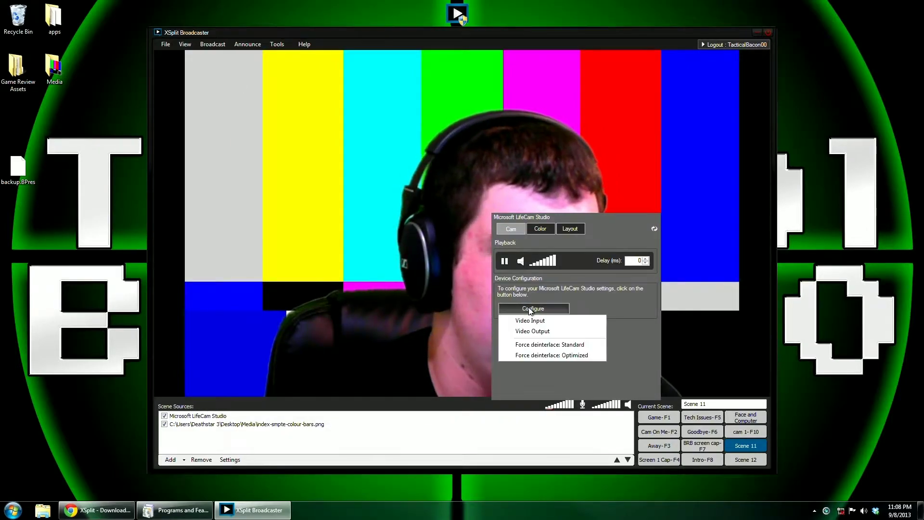
left_click(533, 329)
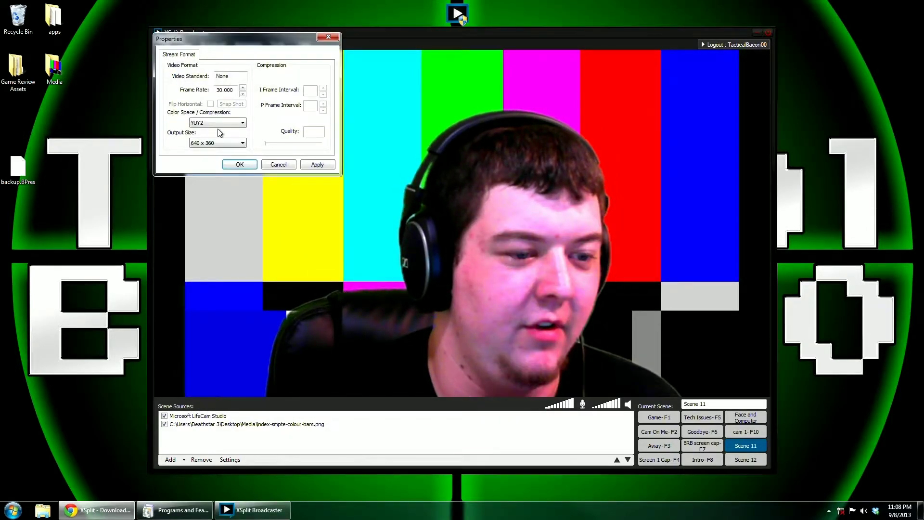
left_click(218, 143)
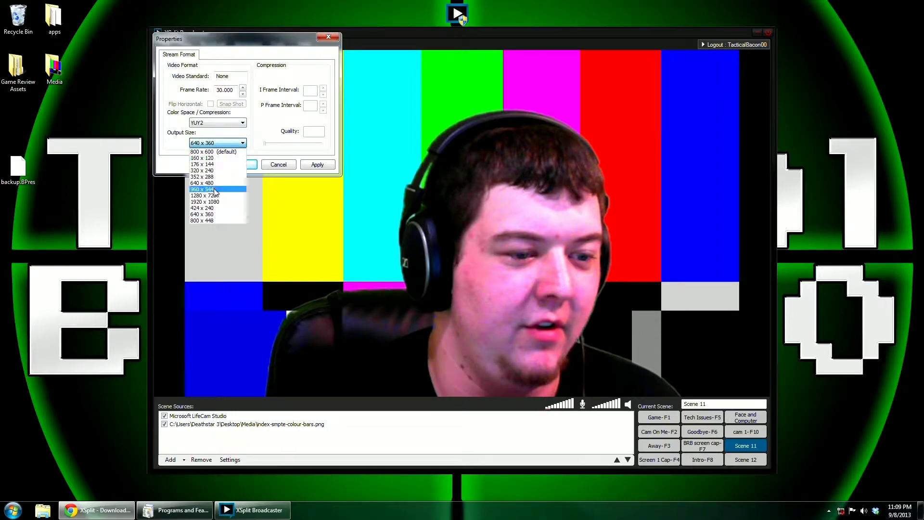
left_click(239, 164)
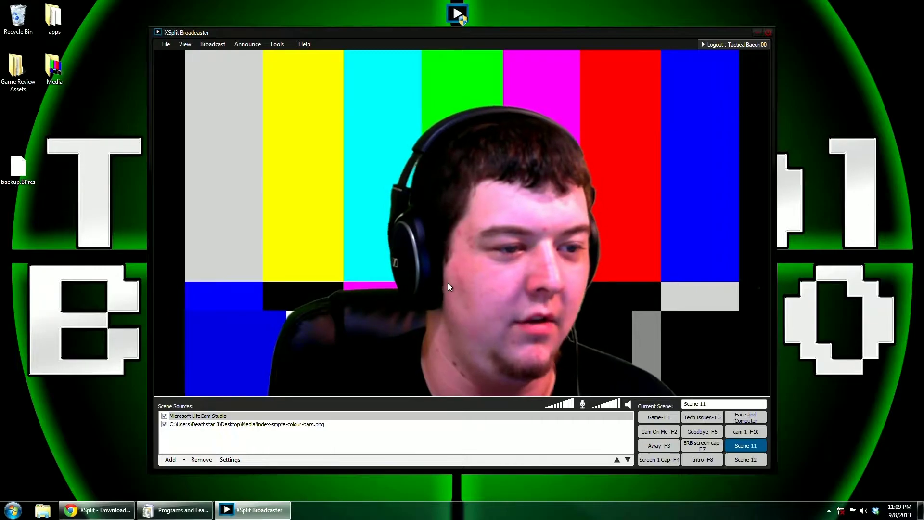
Enable the webcam's chroma key, reset it to defaults, and raise the second and fourth key values
right_click(487, 268)
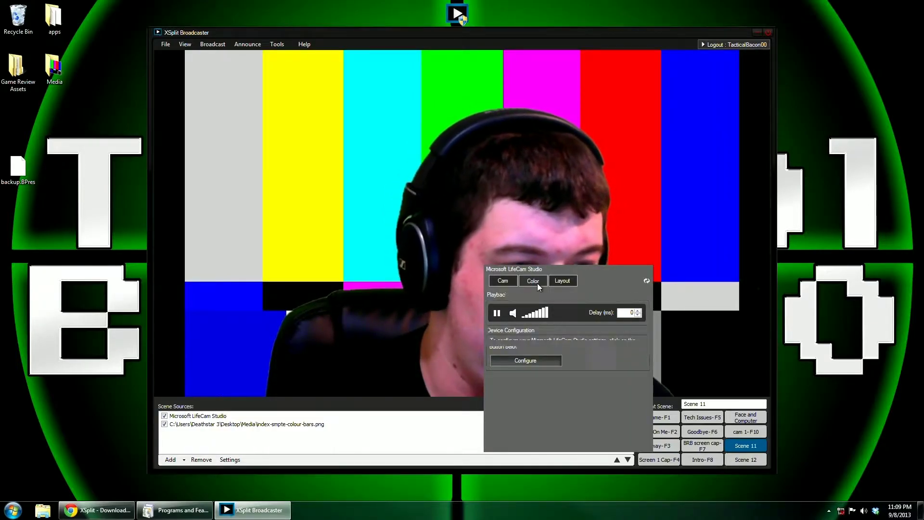
left_click(535, 282)
left_click(498, 373)
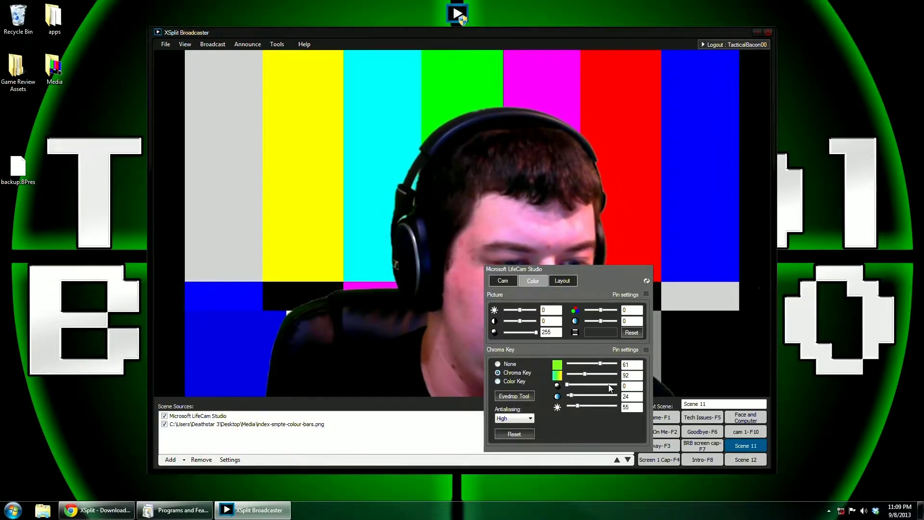
left_click(514, 434)
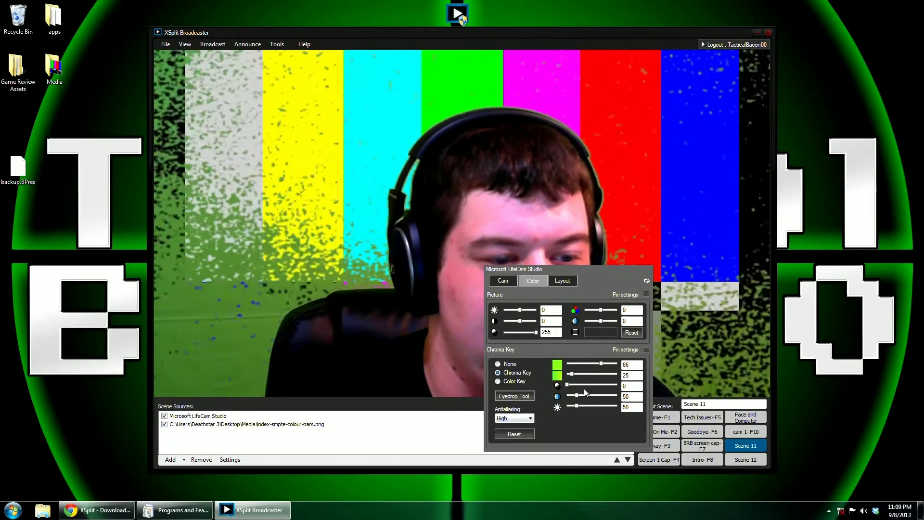
mouse_move(573, 379)
left_mouse_down()
mouse_move(593, 378)
mouse_move(571, 385)
mouse_move(572, 395)
mouse_move(588, 373)
mouse_move(580, 373)
left_mouse_up()
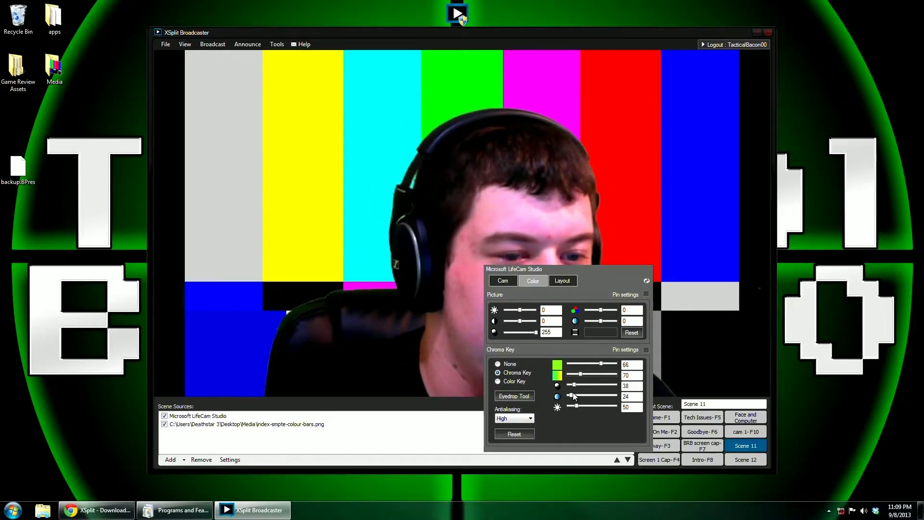
left_click_drag(572, 393, 570, 394)
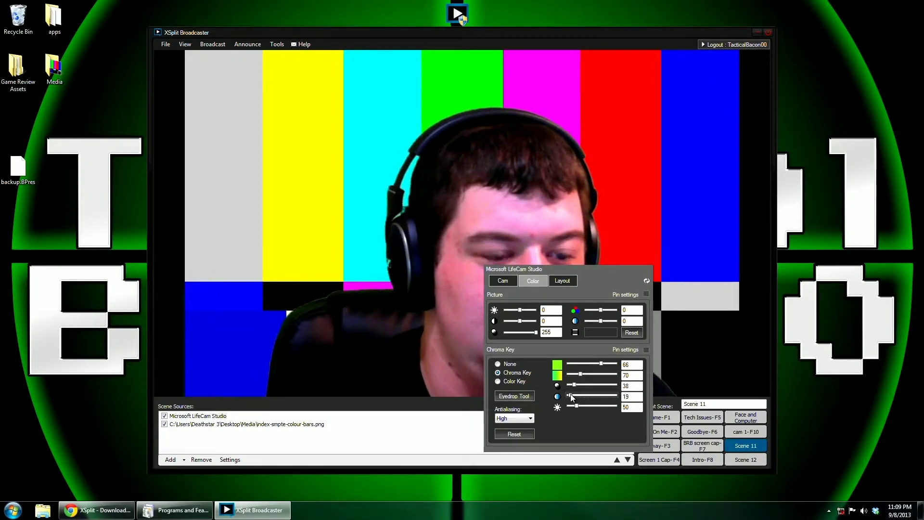
Compare keying off and on, nudge the fourth value up, leaving 66, 51, 38, 26, 50, and close settings
left_click_drag(609, 282, 819, 196)
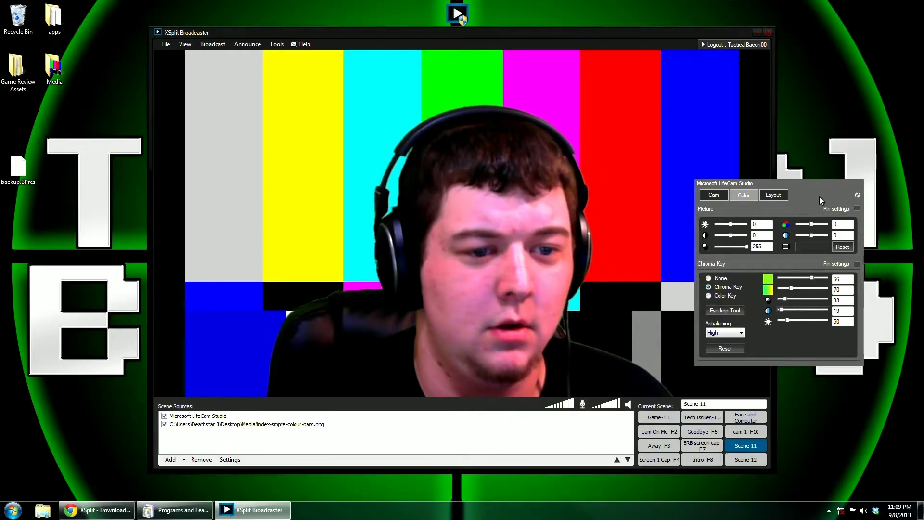
left_click(708, 278)
left_click(709, 286)
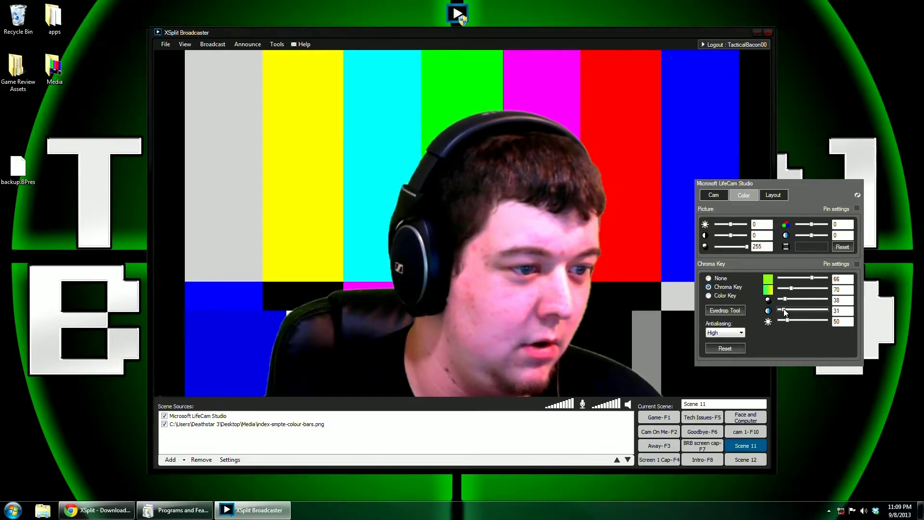
left_click_drag(782, 308, 785, 310)
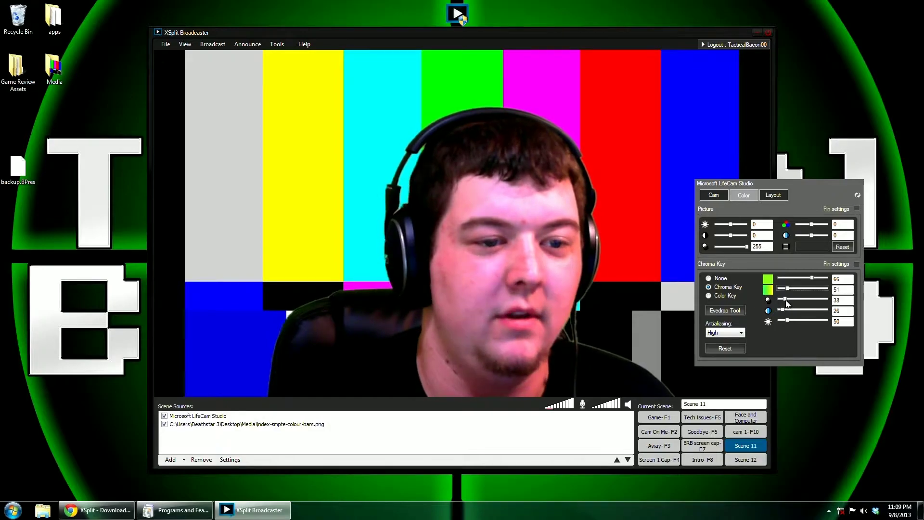
left_click_drag(821, 184, 689, 245)
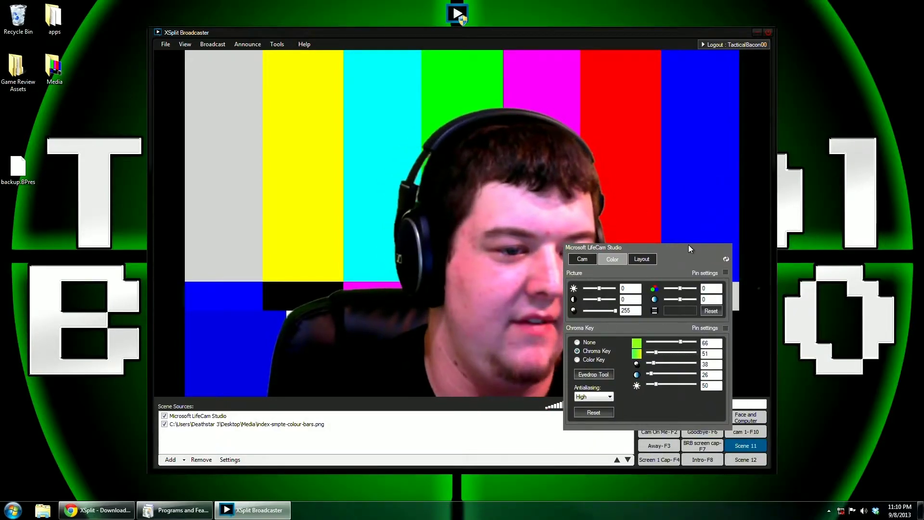
left_click(705, 206)
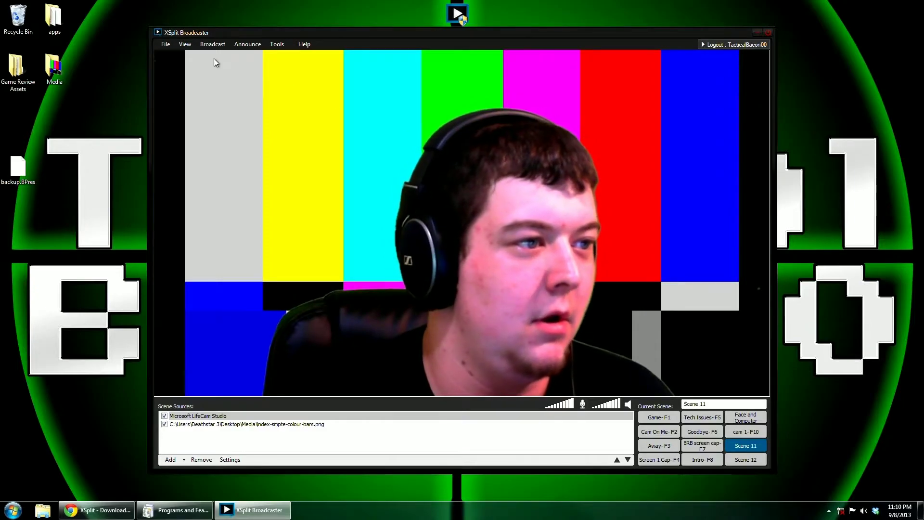
Overwrite backup.BPres on the desktop with the tuned presentation, confirming the replacement
left_click(167, 44)
left_click(187, 76)
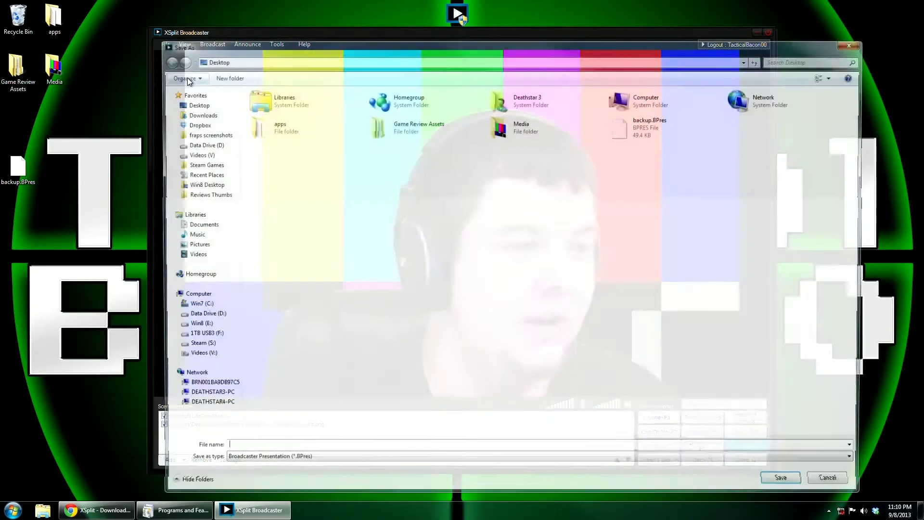
double_click(632, 127)
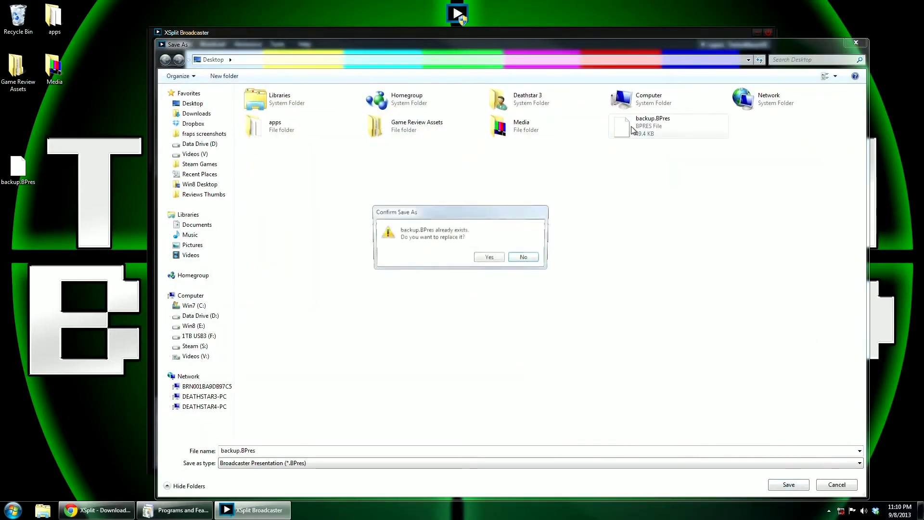
left_click(489, 258)
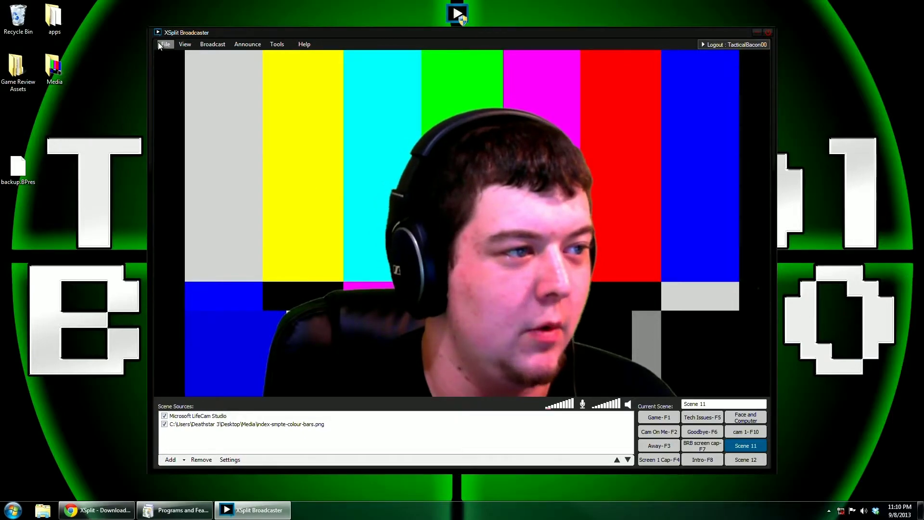
Check for updates from the Help menu and accept installing version 1.3.1309.0603
left_click(304, 44)
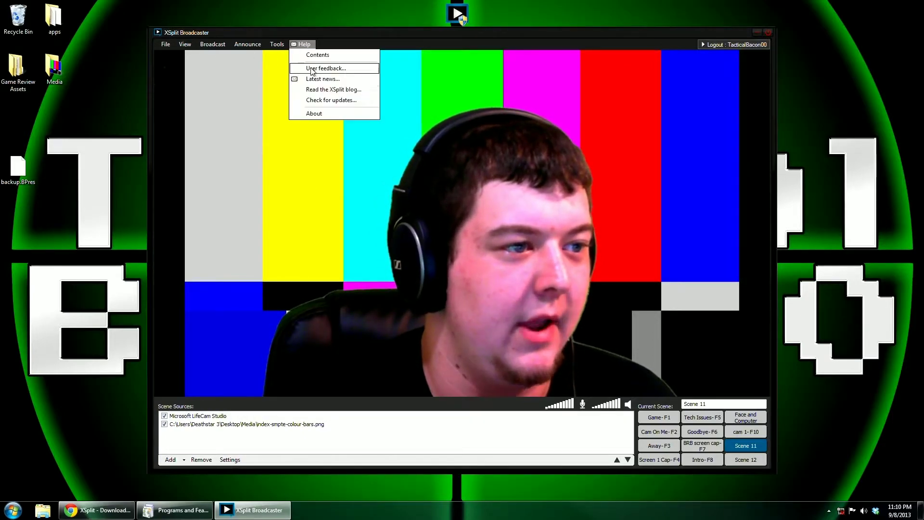
left_click(327, 96)
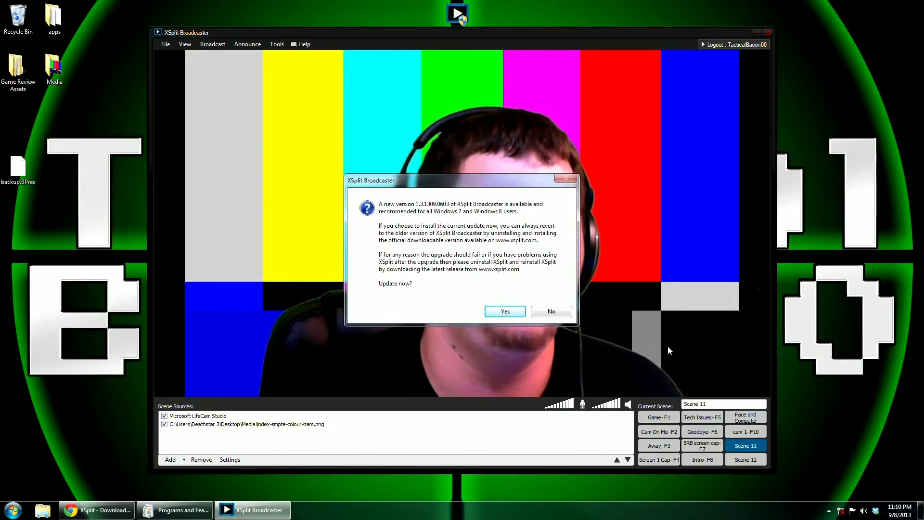
left_click(503, 311)
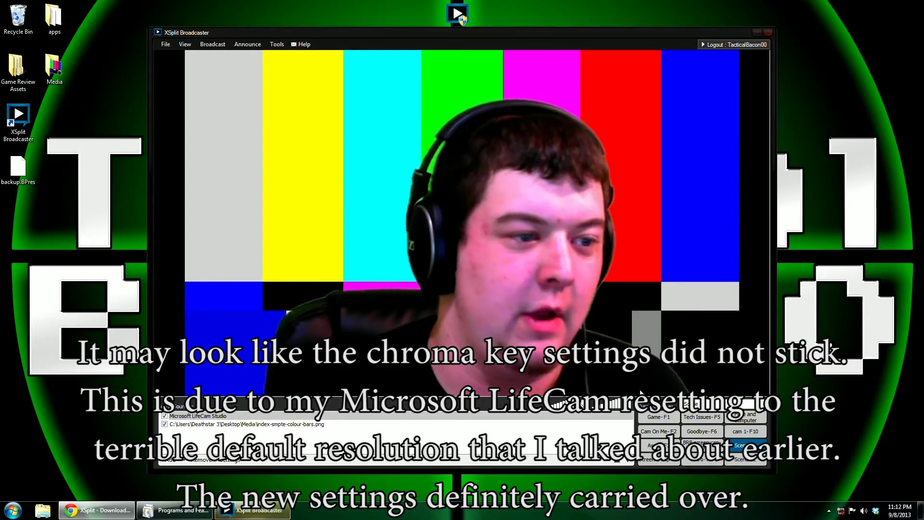
left_click(304, 43)
left_click(310, 113)
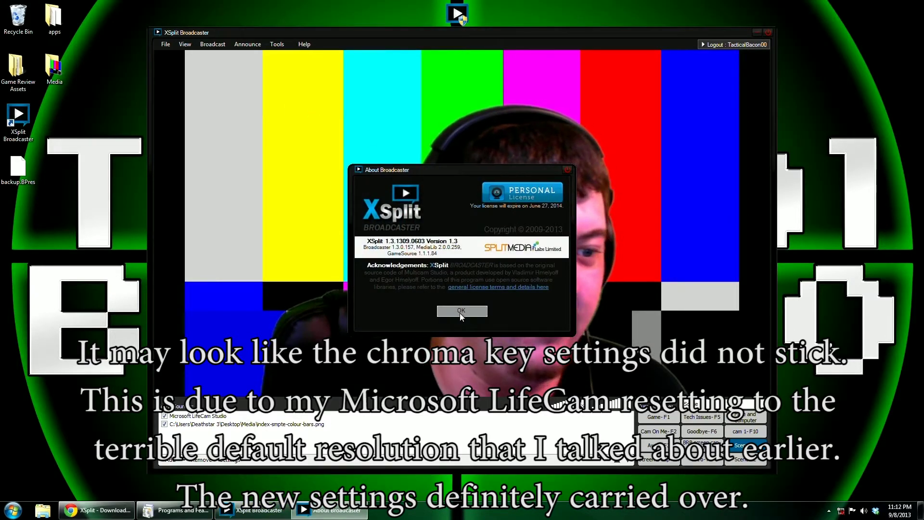
left_click(461, 311)
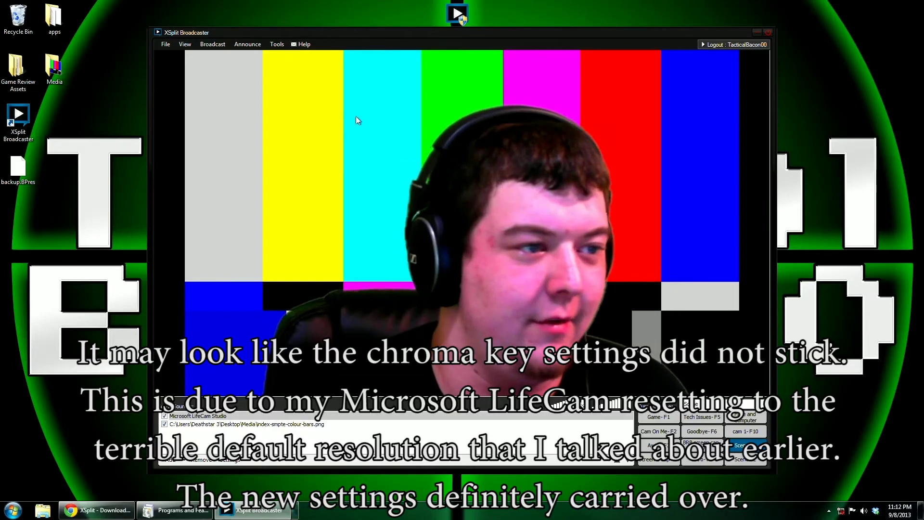
left_click(304, 44)
left_click(324, 100)
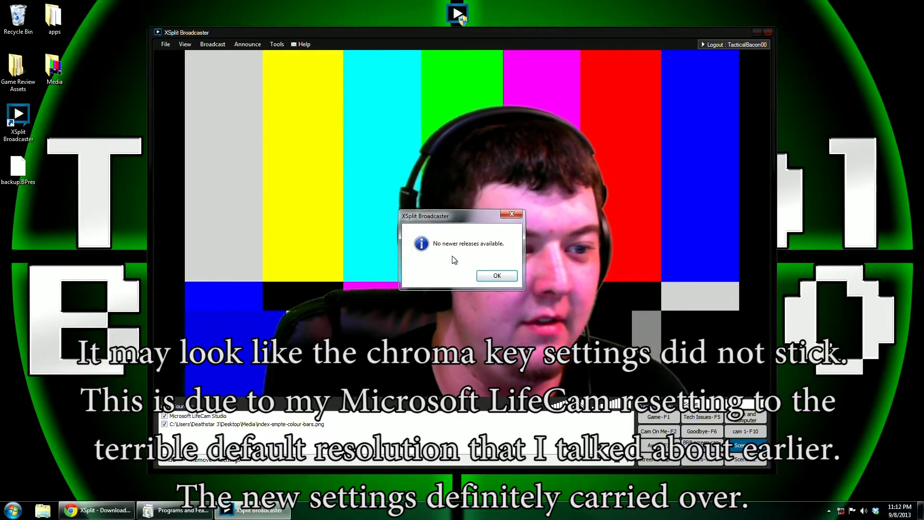
left_click(494, 277)
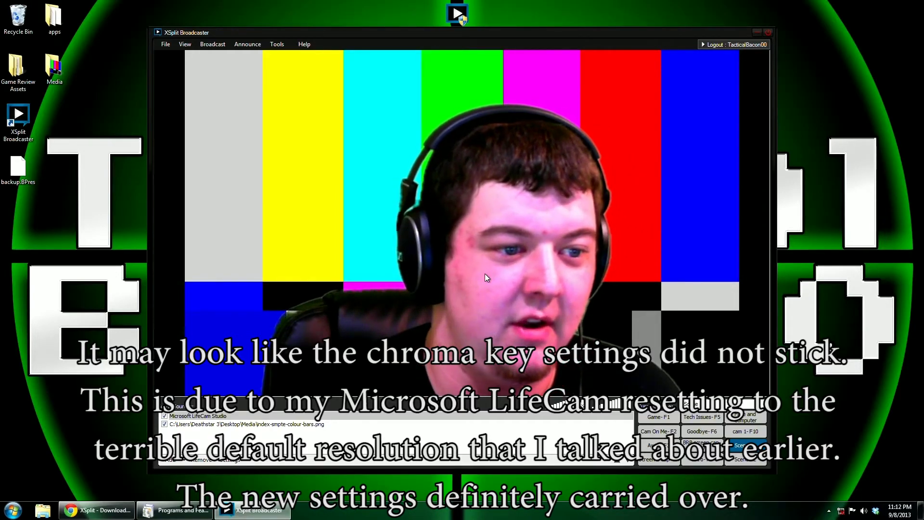
Open the webcam source's settings and reselect its chroma keying mode on the Color tab
right_click(485, 274)
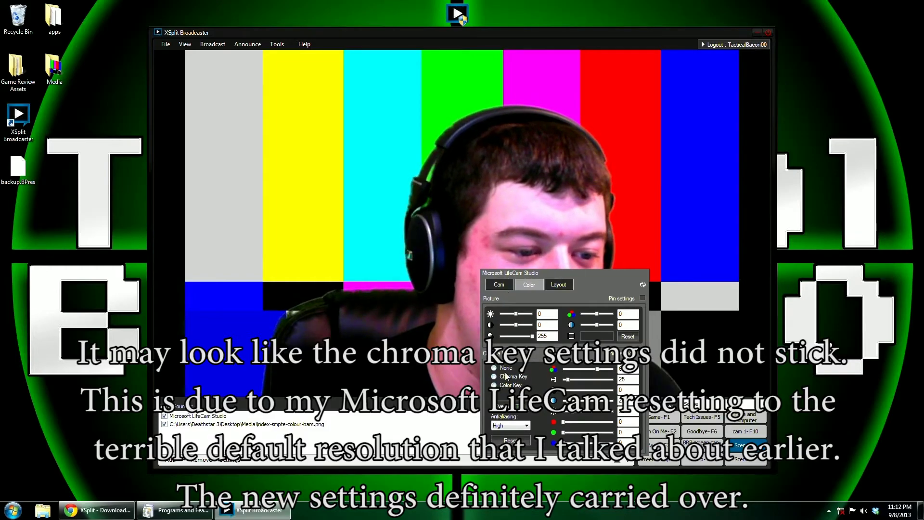
left_click(502, 385)
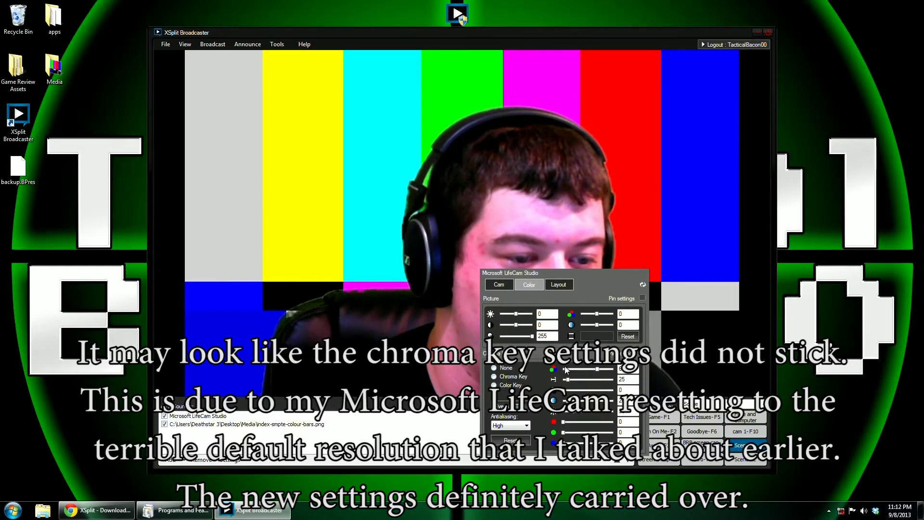